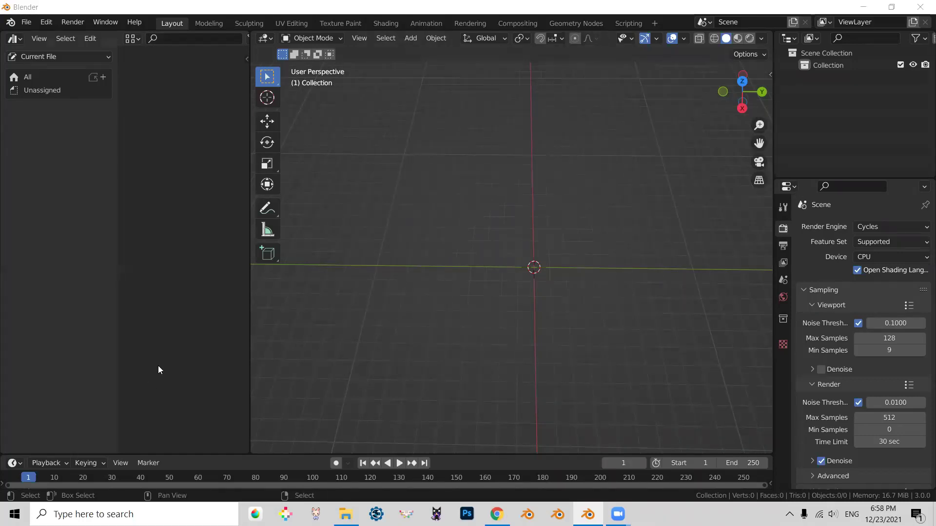
# Step: Switch the asset browser to Greg's Library and show its Toys catalog
pyautogui.click(53, 56)
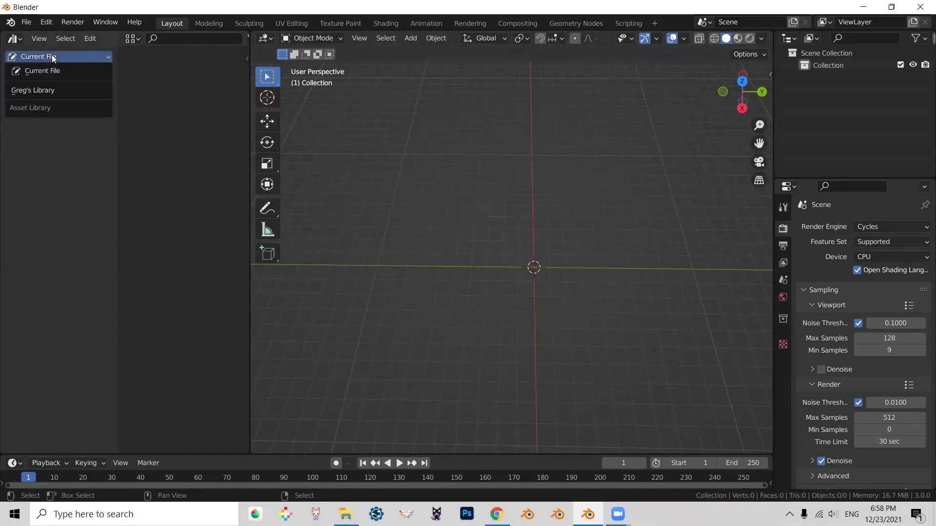
pyautogui.click(39, 91)
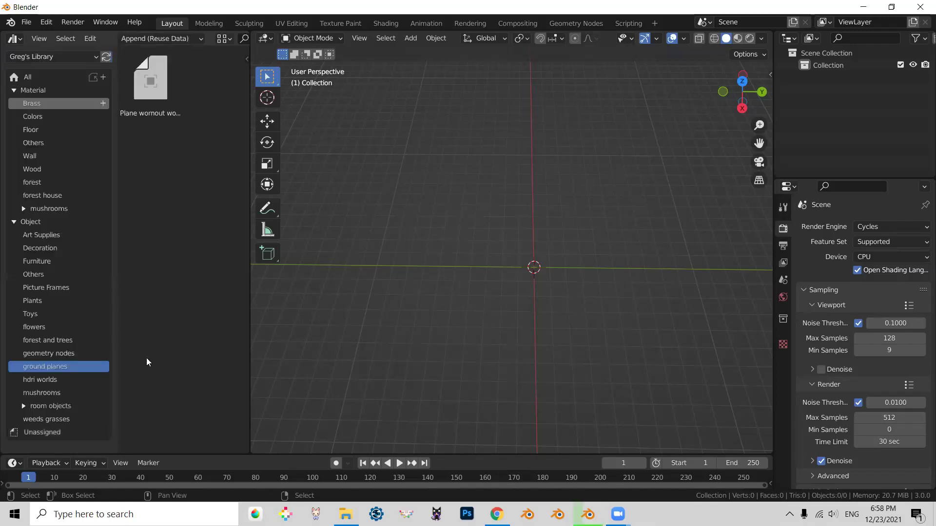
pyautogui.click(39, 314)
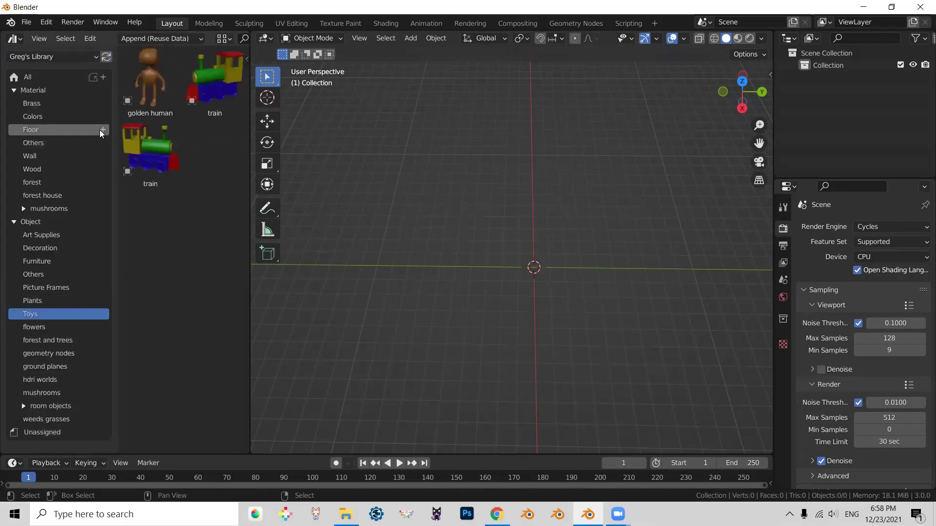
# Step: Drag the toy train into the scene and reset it to the world origin
pyautogui.moveTo(133, 155)
pyautogui.mouseDown()
pyautogui.moveTo(165, 146)
pyautogui.moveTo(539, 201)
pyautogui.mouseUp()
pyautogui.moveTo(710, 319)
pyautogui.mouseDown(button='middle')
pyautogui.moveTo(740, 293)
pyautogui.moveTo(732, 309)
pyautogui.mouseUp(button='middle')
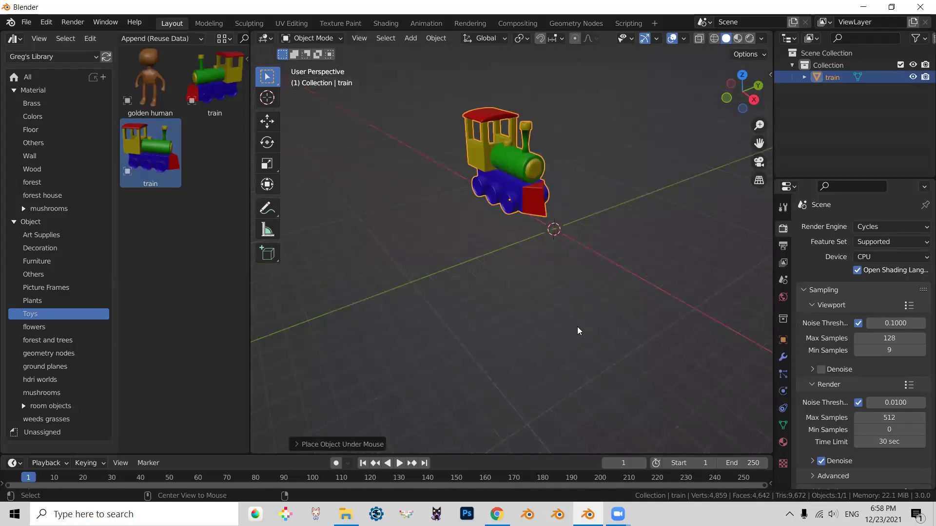
pyautogui.hotkey('alt', 'g')
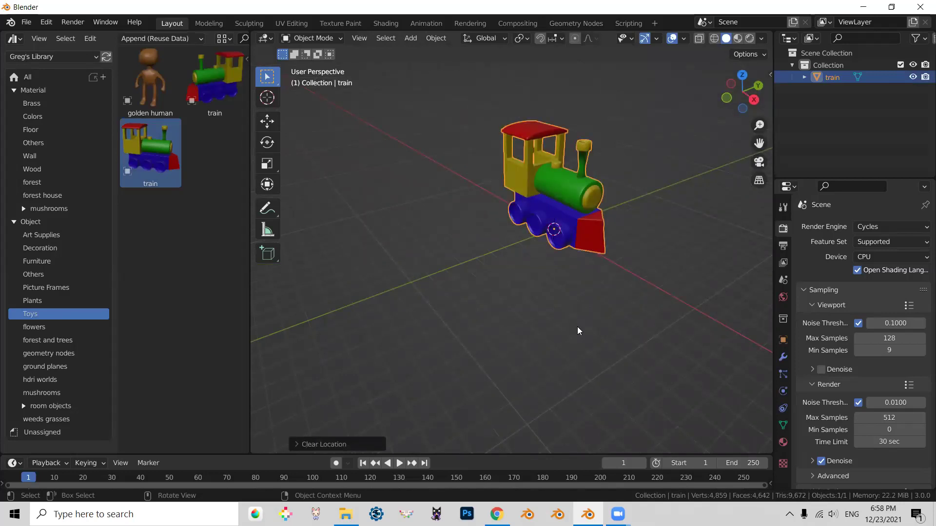
pyautogui.press('KP_7')
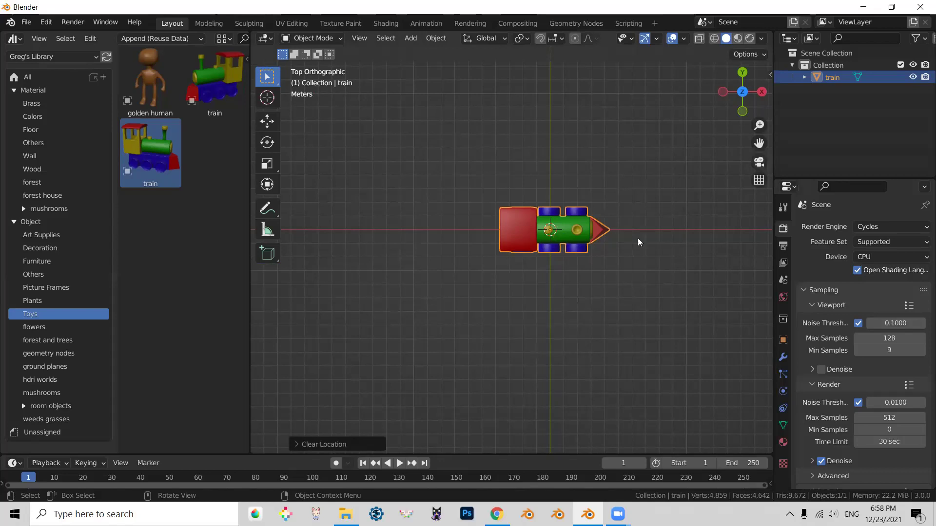
# Step: In Edit Mode, select the whole train mesh and move it 13 m along X
pyautogui.click(319, 39)
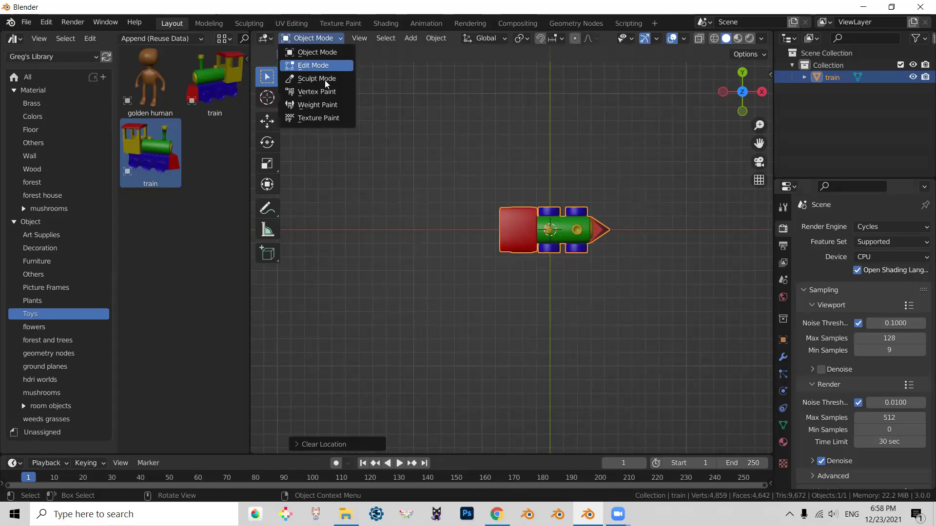
pyautogui.click(317, 65)
pyautogui.press('a')
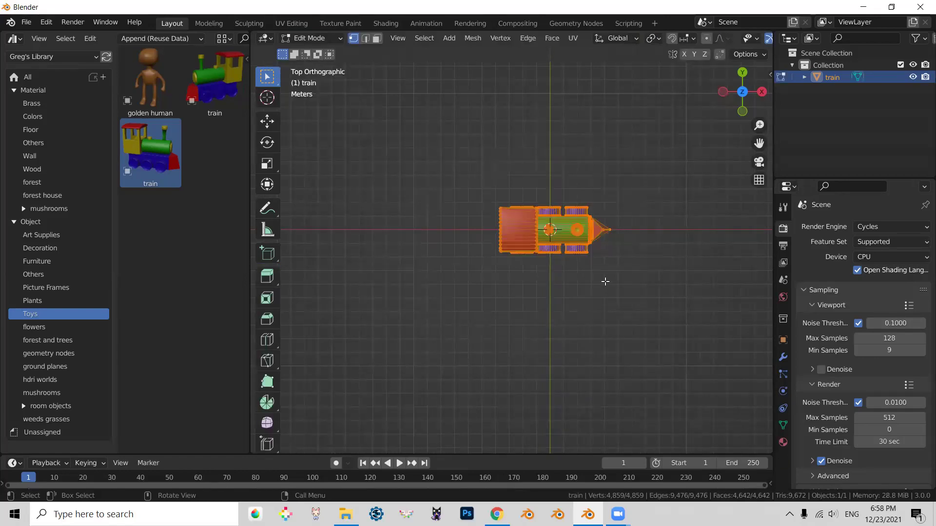
pyautogui.press('g')
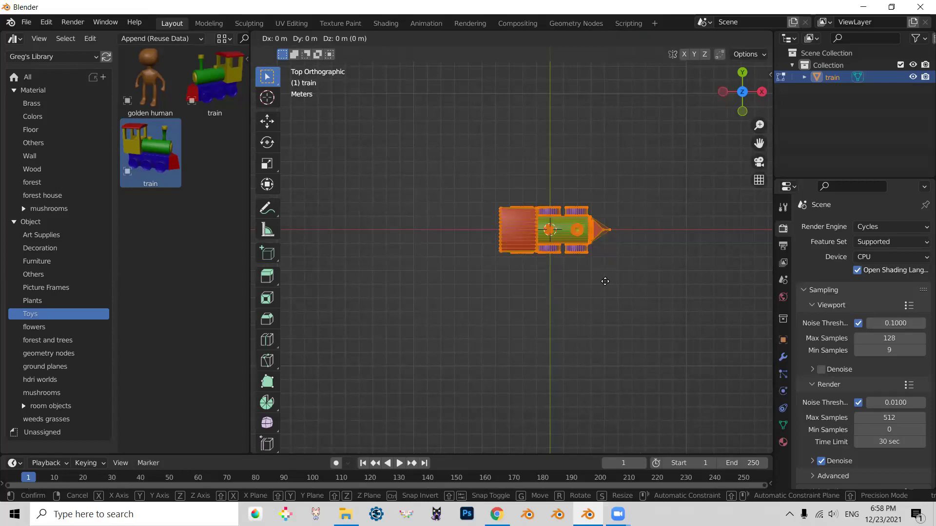
pyautogui.press('x')
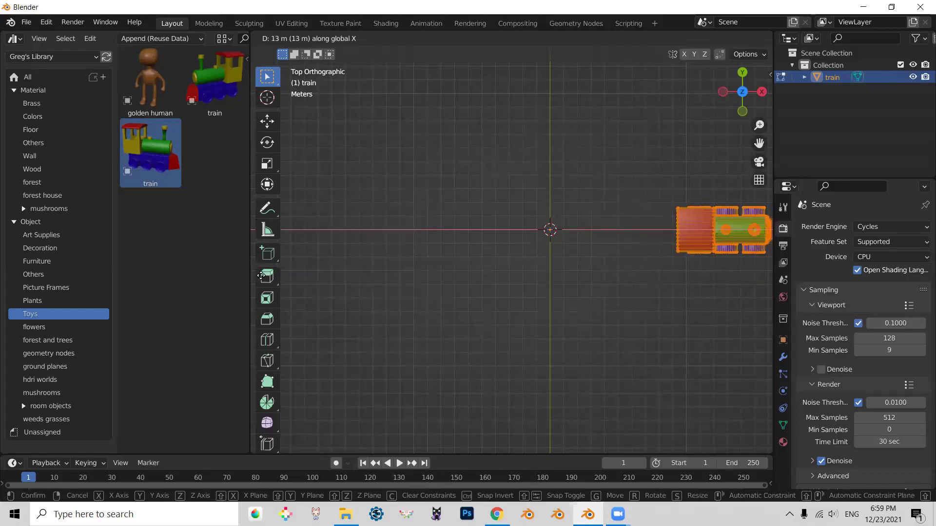
pyautogui.click(261, 276)
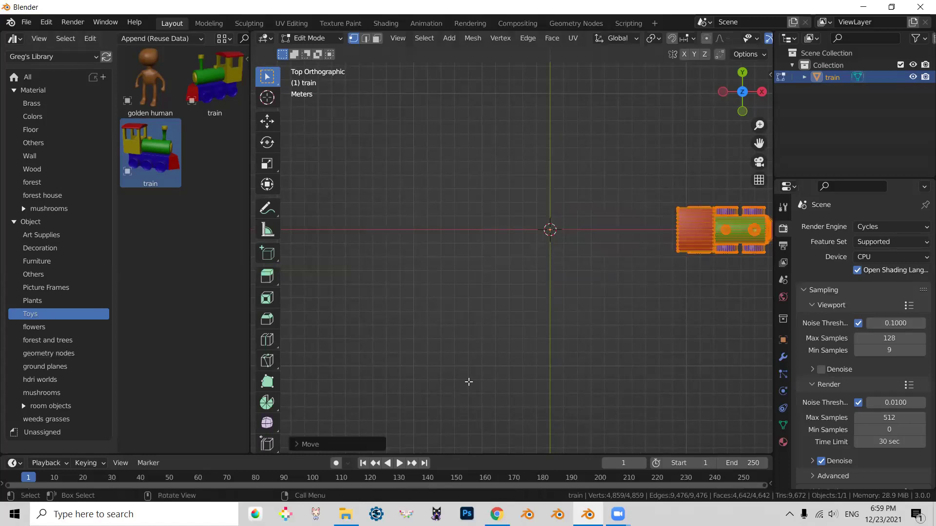
pyautogui.moveTo(496, 372)
pyautogui.mouseDown(button='middle')
pyautogui.moveTo(521, 314)
pyautogui.moveTo(496, 303)
pyautogui.mouseUp(button='middle')
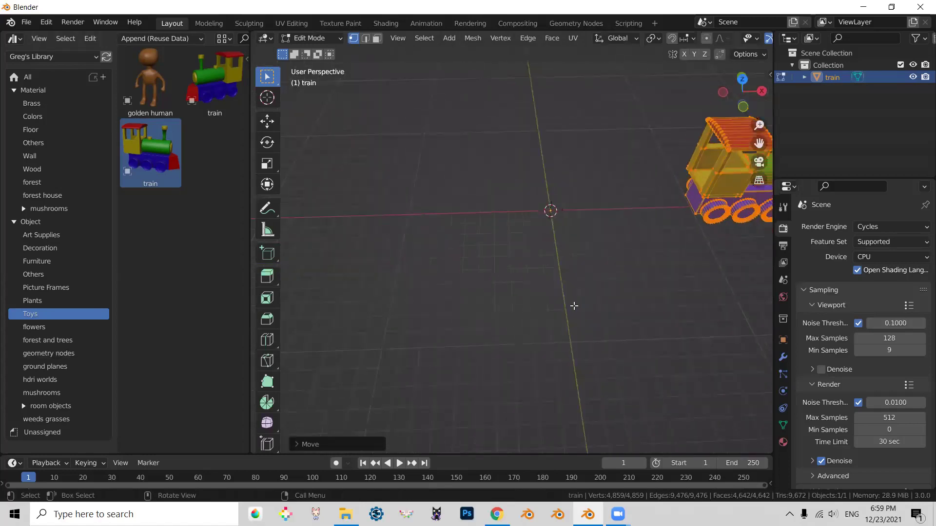
# Step: Deselect the mesh and return the train to Object Mode
pyautogui.click(497, 296)
pyautogui.press('Tab')
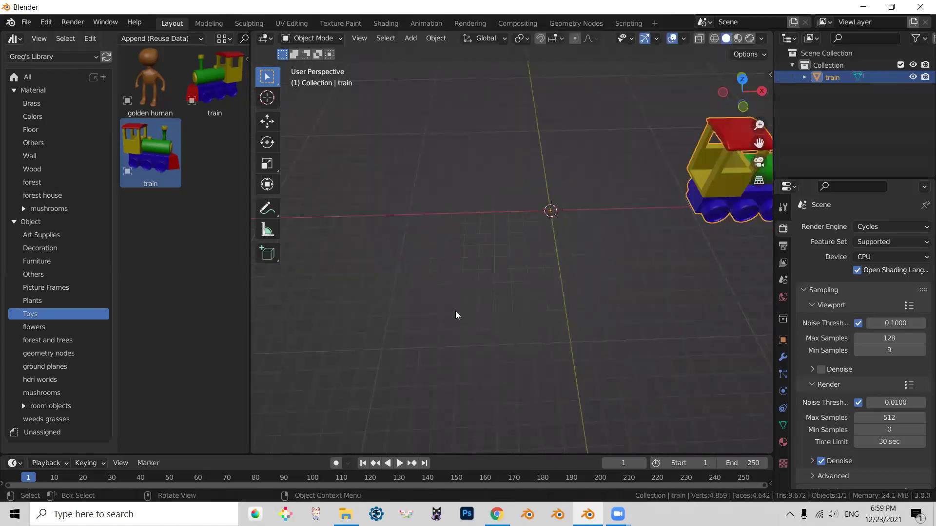
pyautogui.moveTo(536, 295)
pyautogui.mouseDown(button='middle')
pyautogui.moveTo(544, 288)
pyautogui.moveTo(510, 300)
pyautogui.moveTo(519, 314)
pyautogui.mouseUp(button='middle')
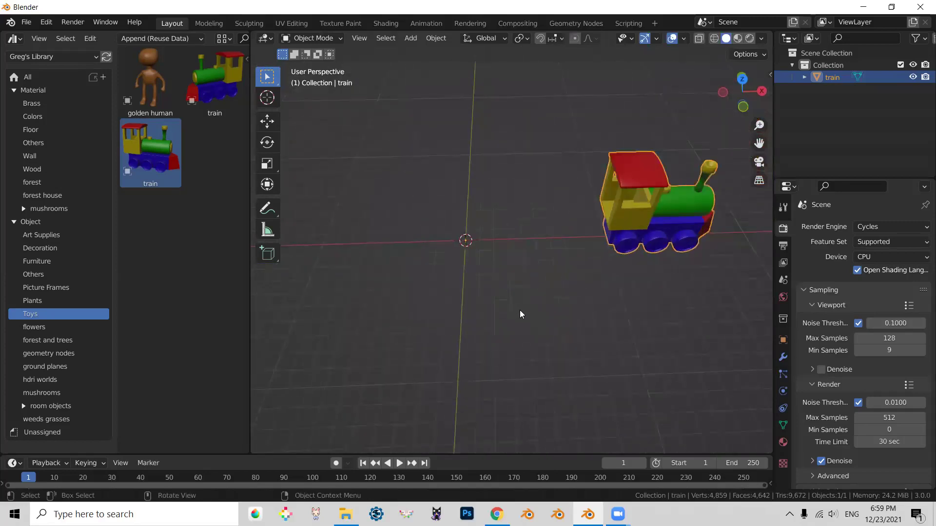
# Step: Add a plain-axes Empty at the origin with a 5 m radius, then reselect the train
pyautogui.hotkey('shift', 'a')
pyautogui.hotkey('shift', 'a')
pyautogui.moveTo(401, 376)
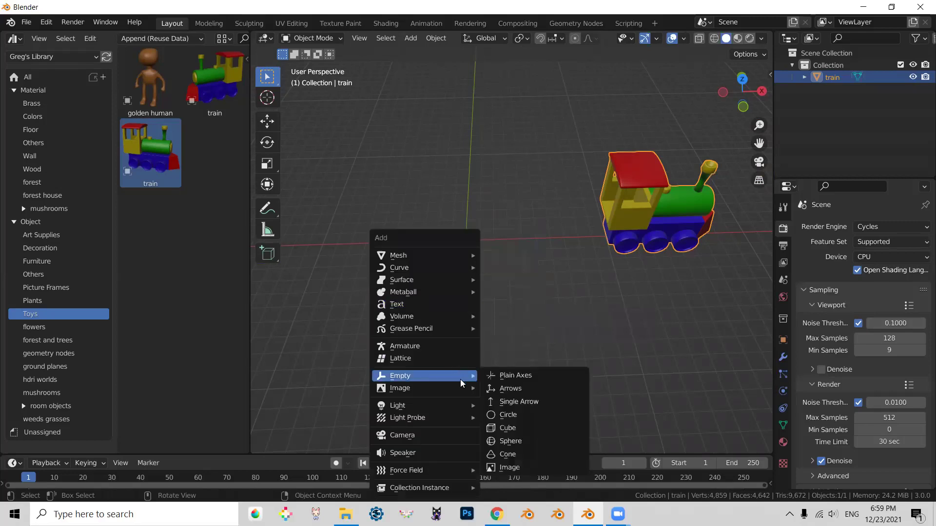
pyautogui.click(535, 380)
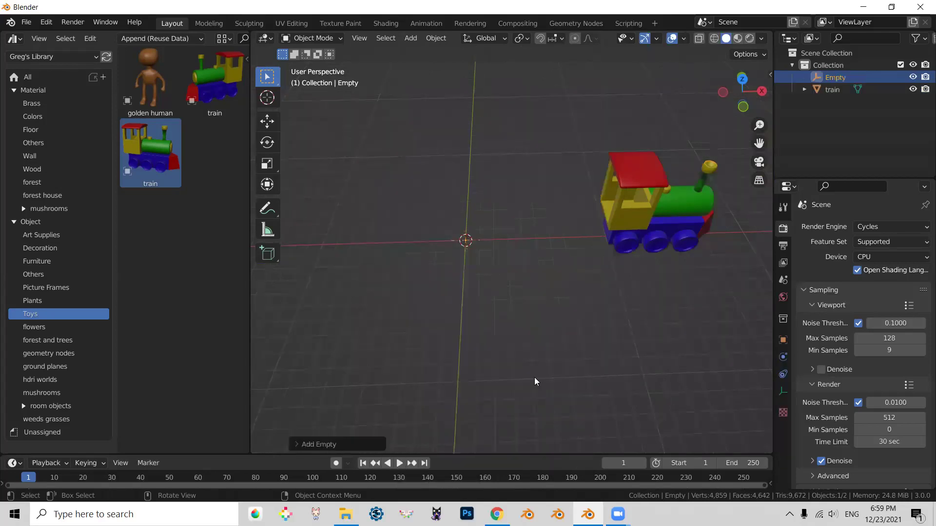
pyautogui.click(297, 445)
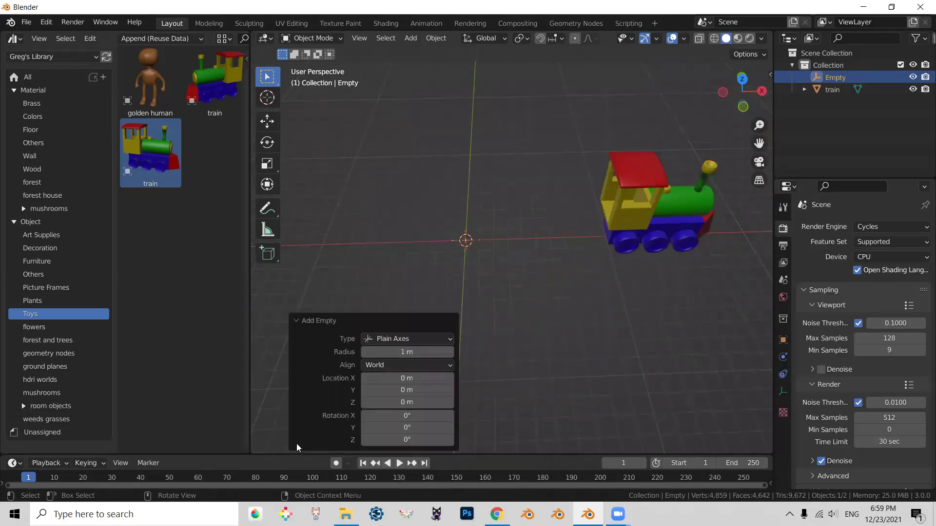
pyautogui.moveTo(398, 352)
pyautogui.mouseDown()
pyautogui.moveTo(441, 352)
pyautogui.moveTo(401, 354)
pyautogui.mouseUp()
pyautogui.click(401, 354)
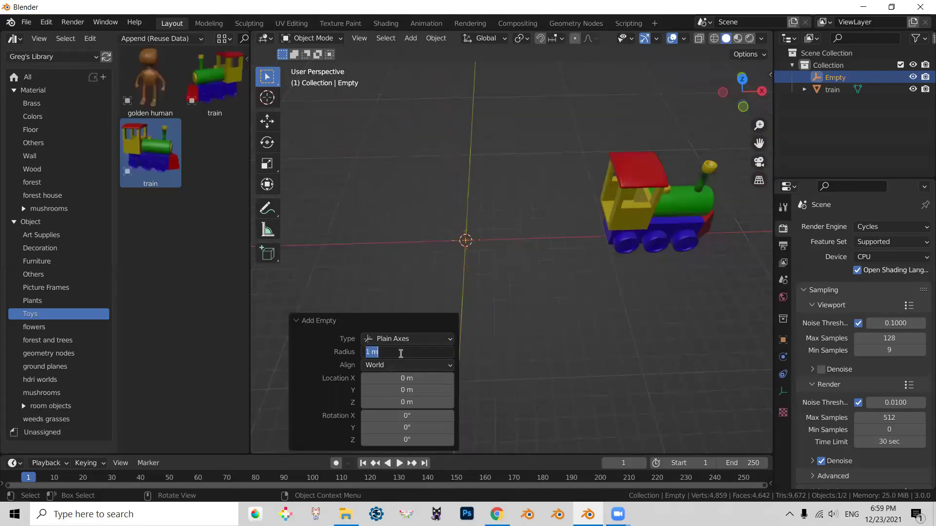
pyautogui.write('5')
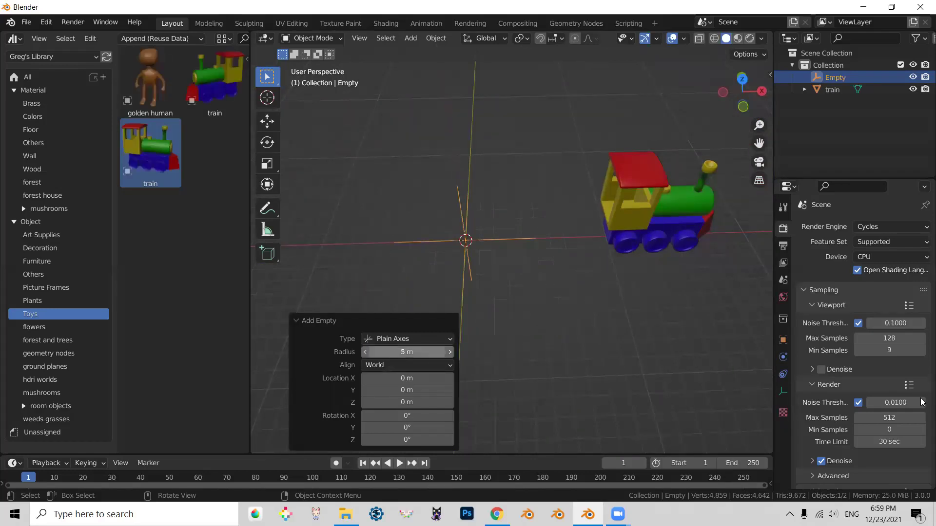
pyautogui.press('Return')
pyautogui.click(641, 208)
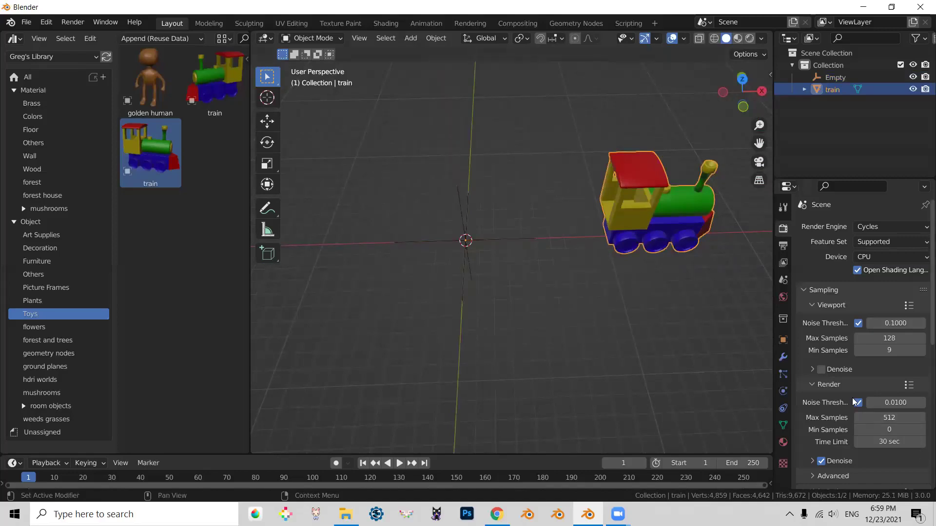
# Step: Add an Array modifier to the train
pyautogui.click(784, 357)
pyautogui.click(846, 227)
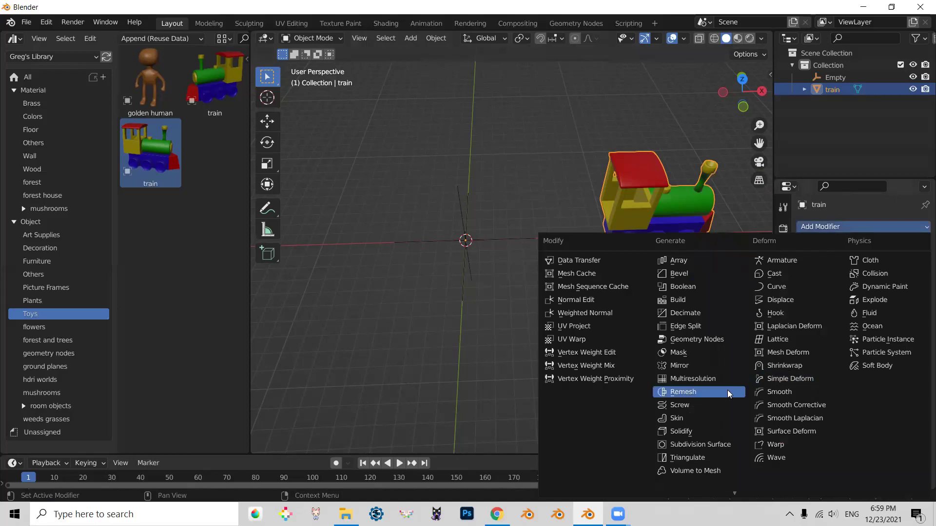
pyautogui.click(669, 266)
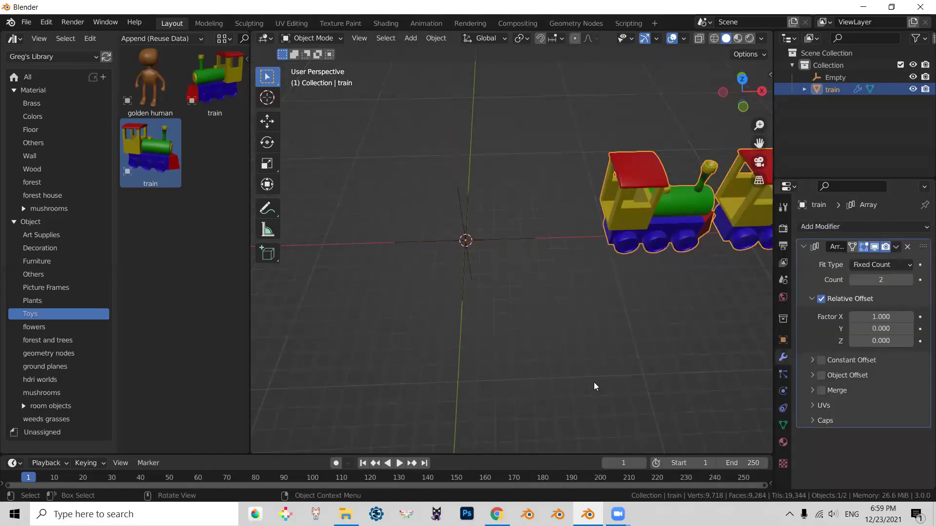
pyautogui.moveTo(645, 297)
pyautogui.mouseDown(button='middle')
pyautogui.moveTo(479, 269)
pyautogui.moveTo(529, 261)
pyautogui.moveTo(442, 316)
pyautogui.mouseUp(button='middle')
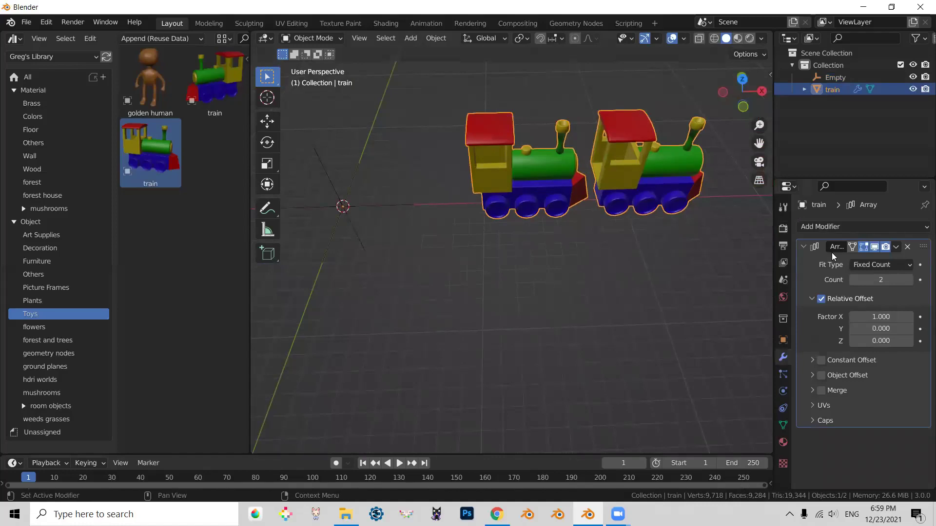
# Step: Set the Array's relative offset X to 0 and use the Empty as the object offset
pyautogui.click(822, 299)
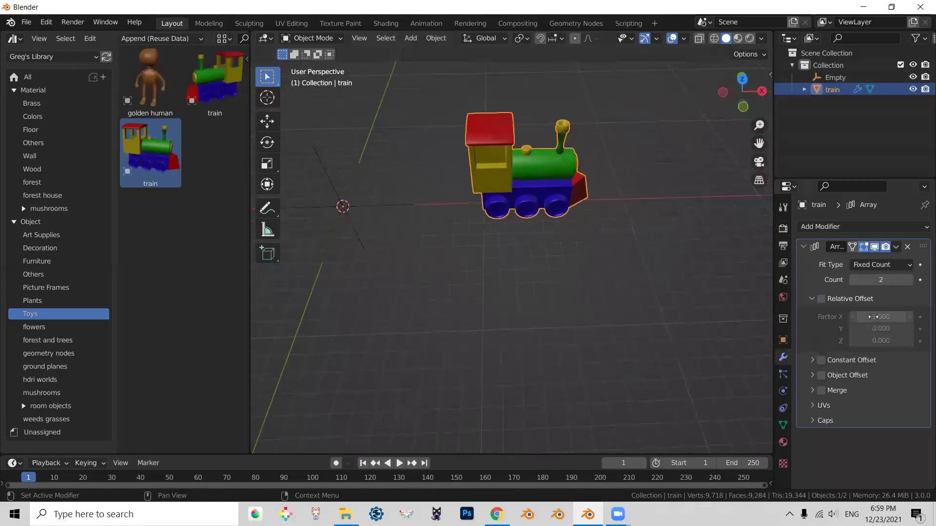
pyautogui.click(894, 316)
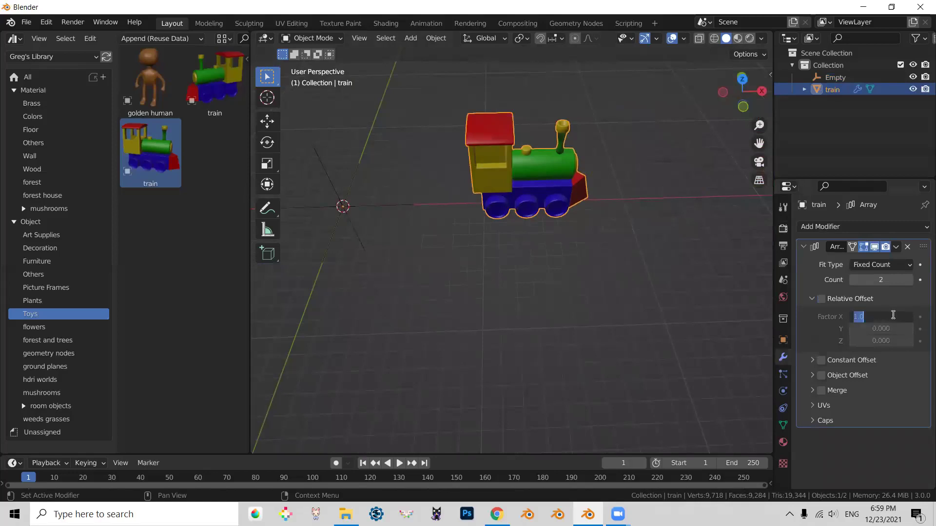
pyautogui.write('0')
pyautogui.press('Return')
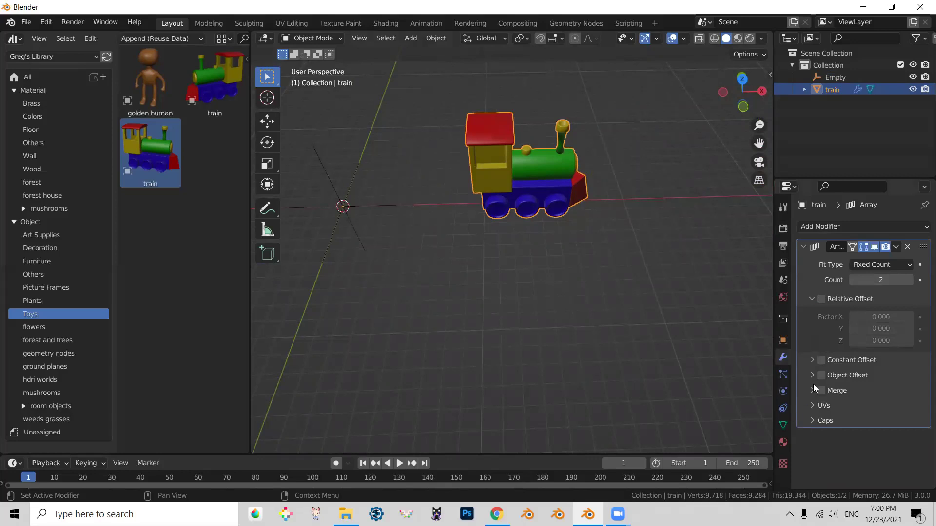
pyautogui.click(811, 376)
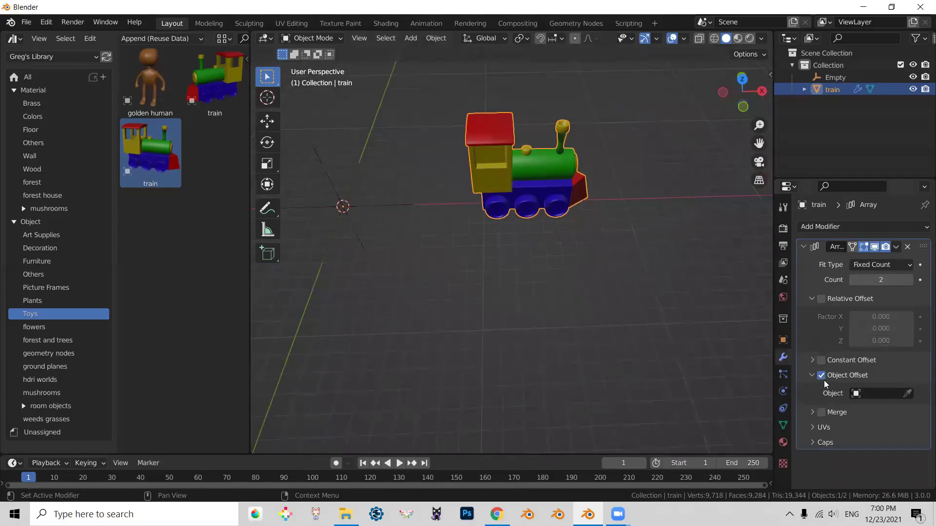
pyautogui.click(907, 393)
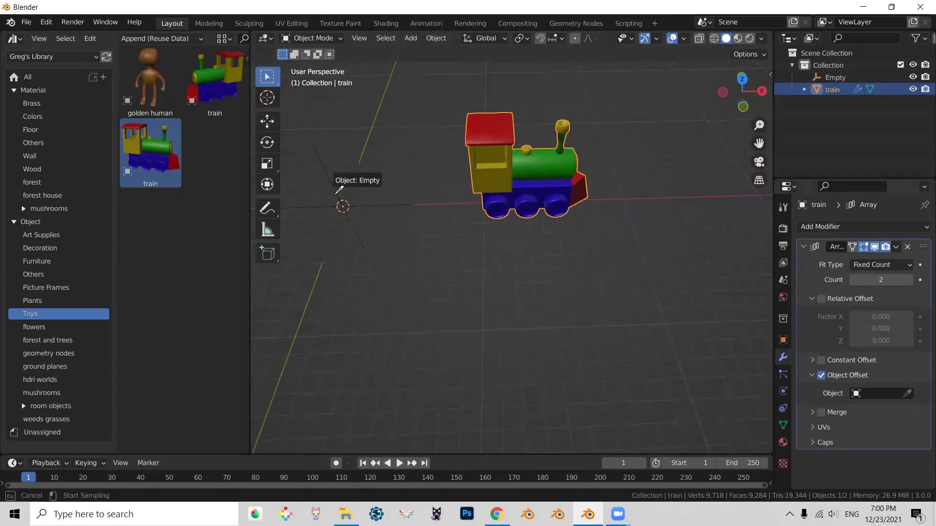
pyautogui.click(341, 205)
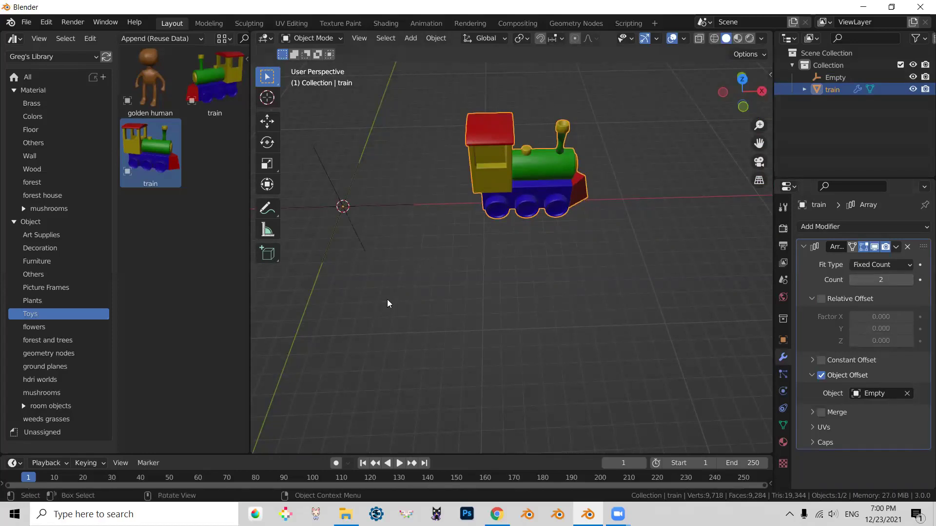
pyautogui.press('Tab')
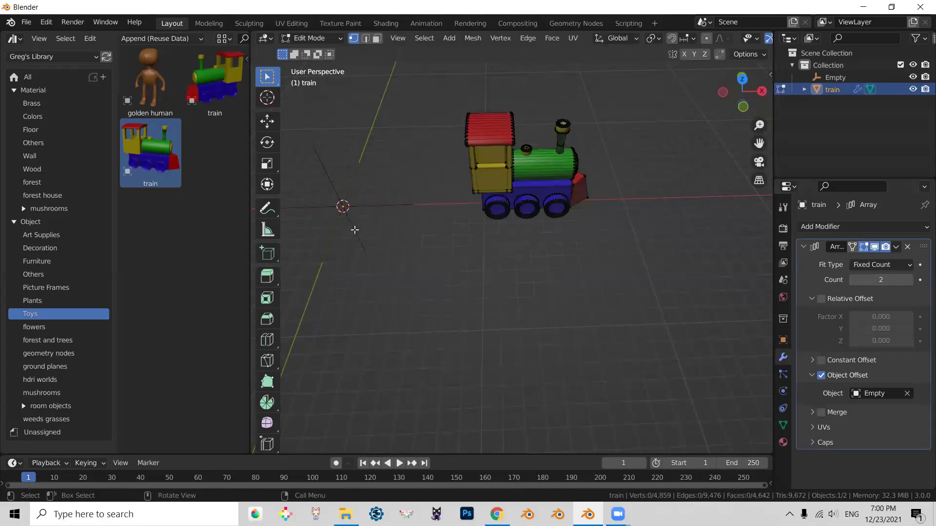
pyautogui.press('Tab')
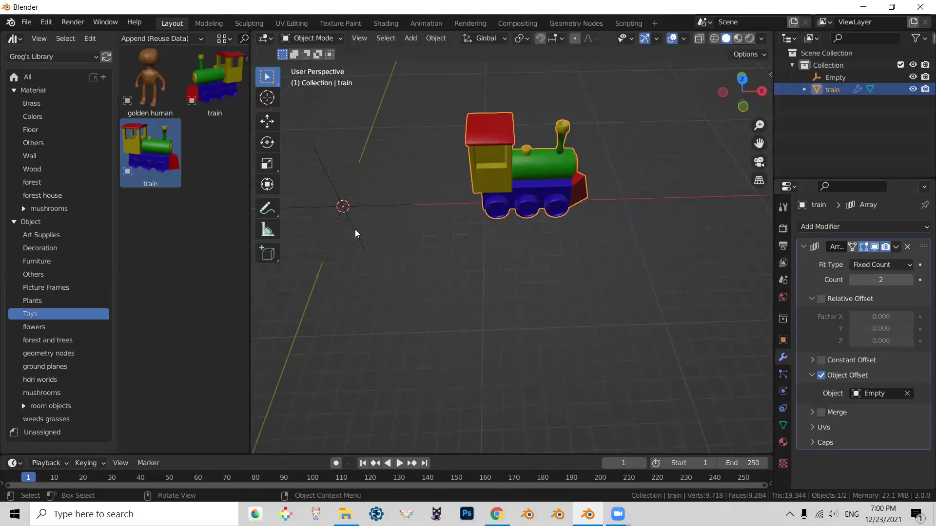
# Step: Rotate the Empty -35° around Z so the second train copy swings around it
pyautogui.click(356, 230)
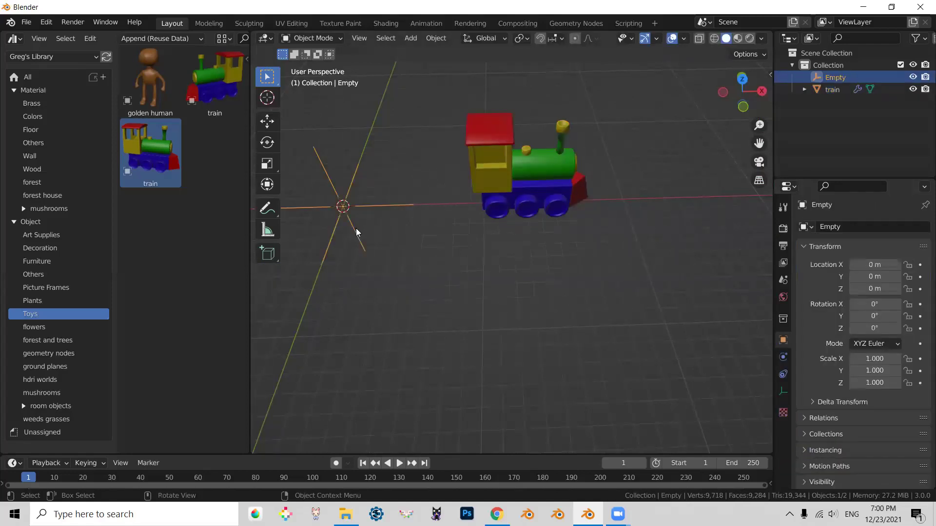
pyautogui.write('rz-')
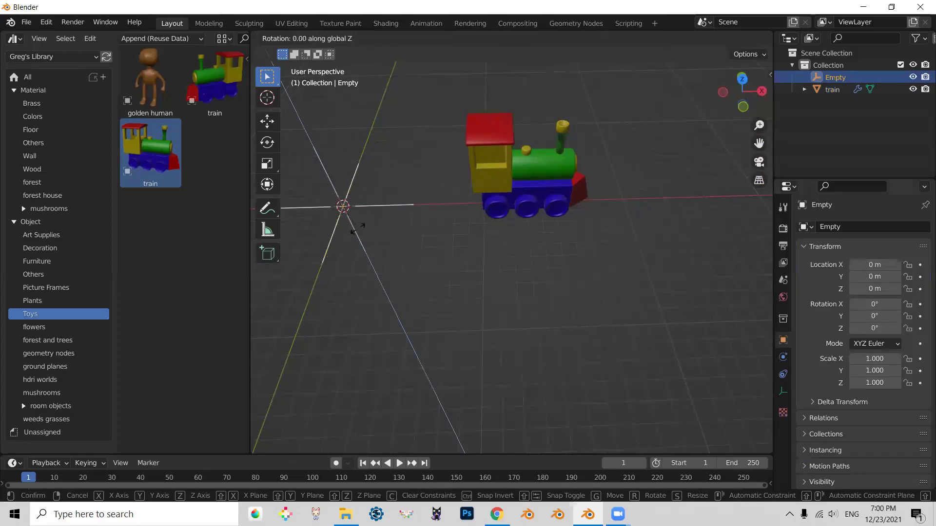
pyautogui.write('60')
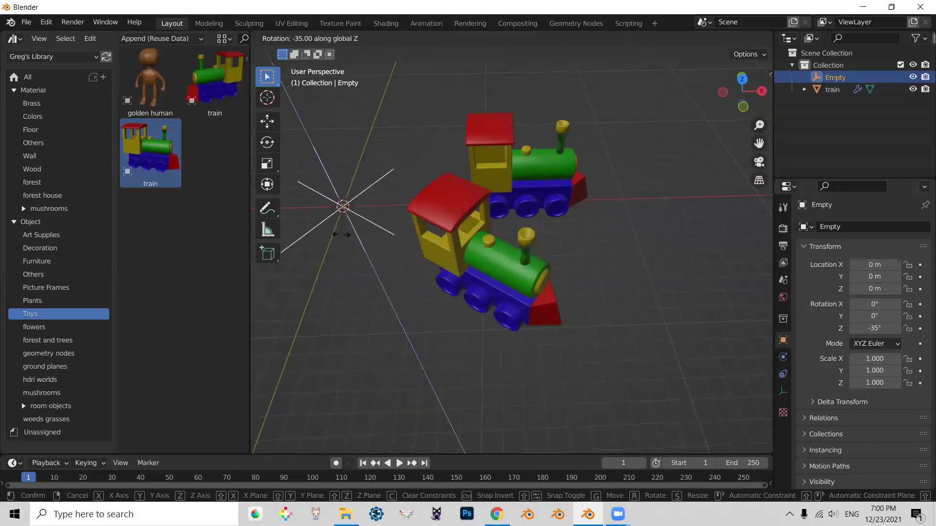
pyautogui.press('Return')
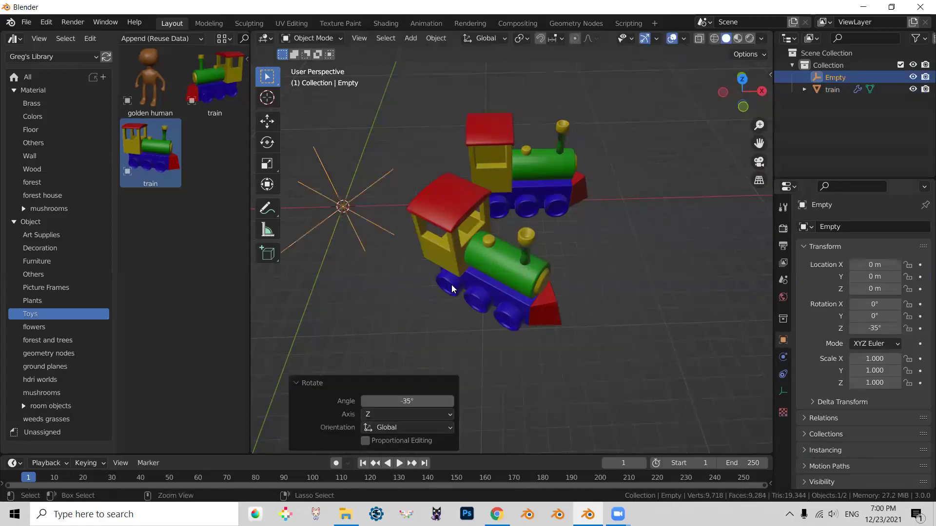
pyautogui.scroll(-2, 514, 308)
pyautogui.scroll(-1, 516, 309)
pyautogui.scroll(2, 515, 309)
pyautogui.keyDown('shift'); pyautogui.moveTo(530, 290); pyautogui.dragTo(568, 285, button='middle'); pyautogui.keyUp('shift')
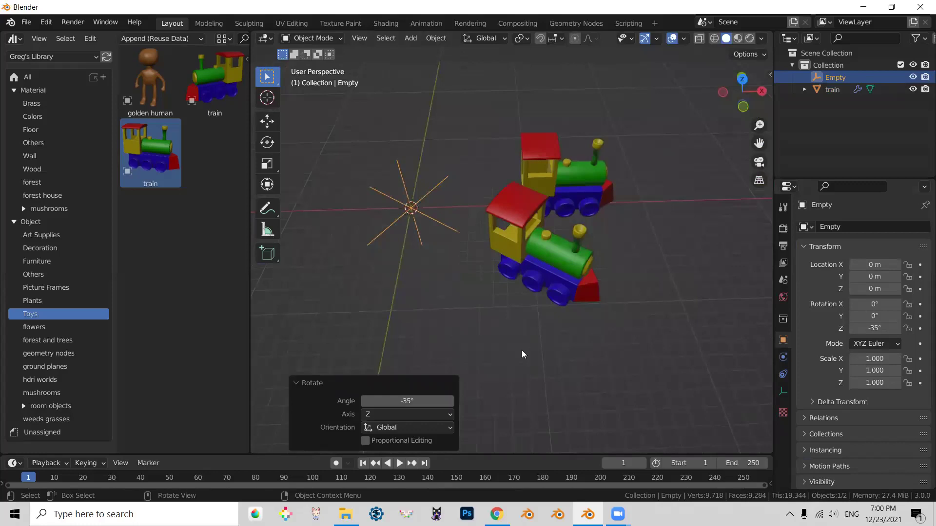
pyautogui.moveTo(676, 292)
pyautogui.mouseDown(button='middle')
pyautogui.moveTo(681, 281)
pyautogui.moveTo(673, 288)
pyautogui.mouseUp(button='middle')
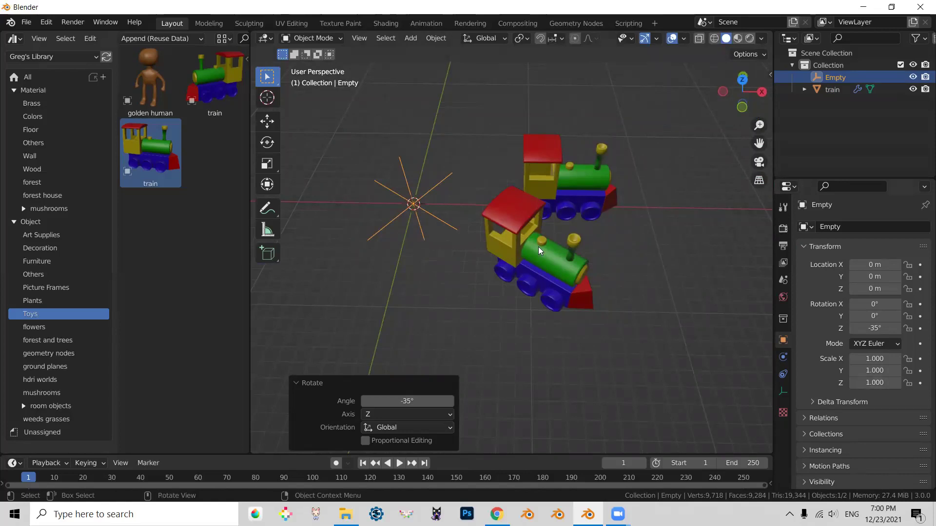
# Step: Set the train's Array count to 7, forming a ring of trains around the Empty
pyautogui.click(563, 182)
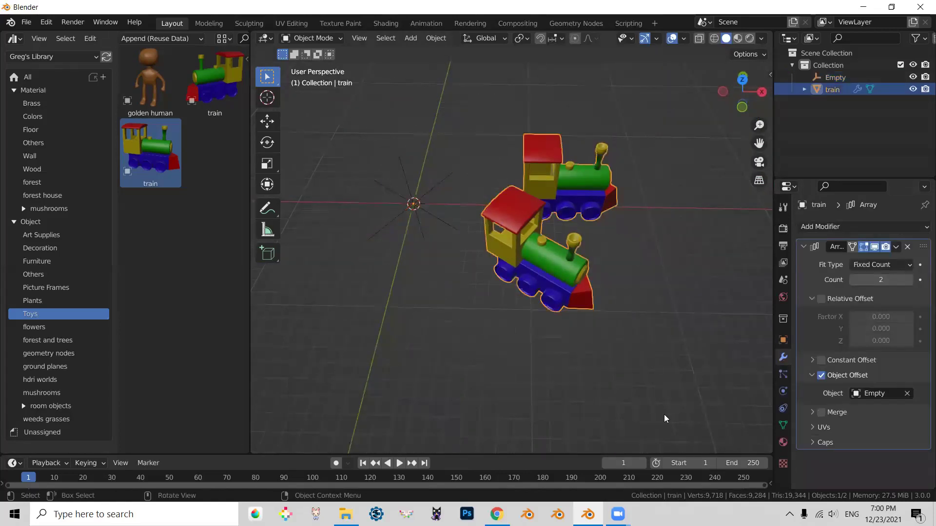
pyautogui.click(910, 280)
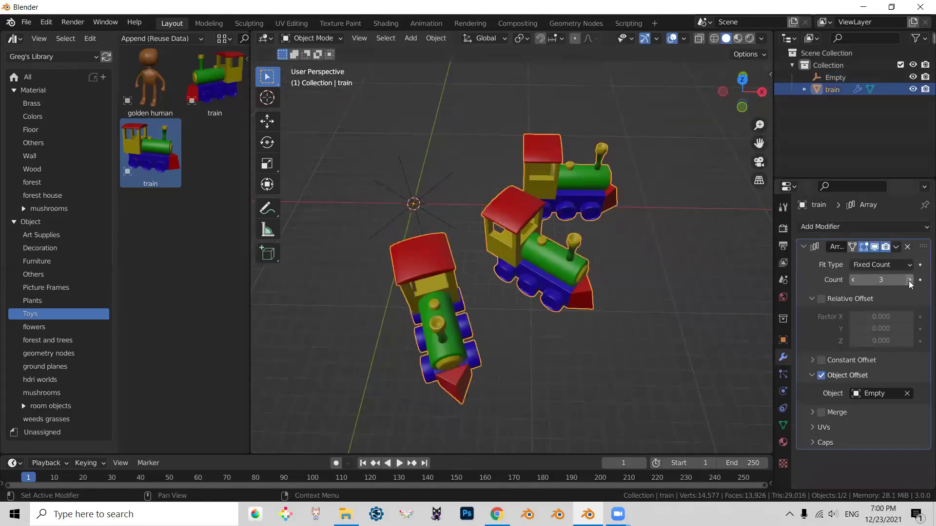
pyautogui.click(898, 280)
pyautogui.write('7')
pyautogui.press('Return')
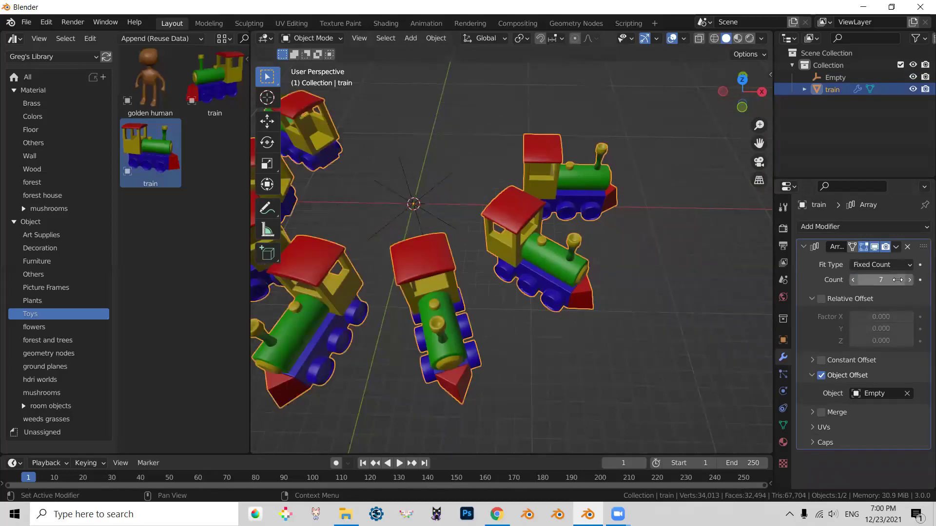
pyautogui.scroll(-5, 497, 249)
pyautogui.moveTo(498, 248); pyautogui.dragTo(463, 292, button='middle')
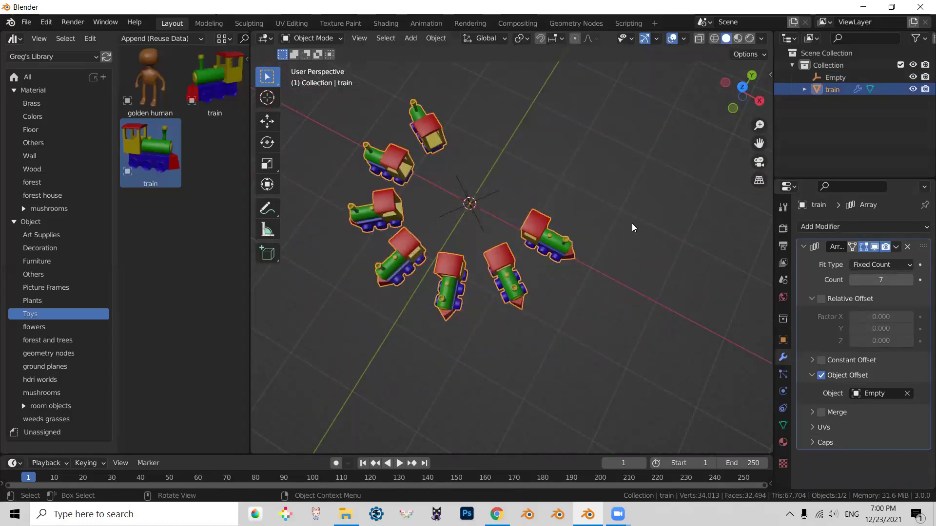
pyautogui.moveTo(650, 312)
pyautogui.mouseDown(button='middle')
pyautogui.moveTo(680, 275)
pyautogui.moveTo(630, 262)
pyautogui.mouseUp(button='middle')
pyautogui.click(465, 209)
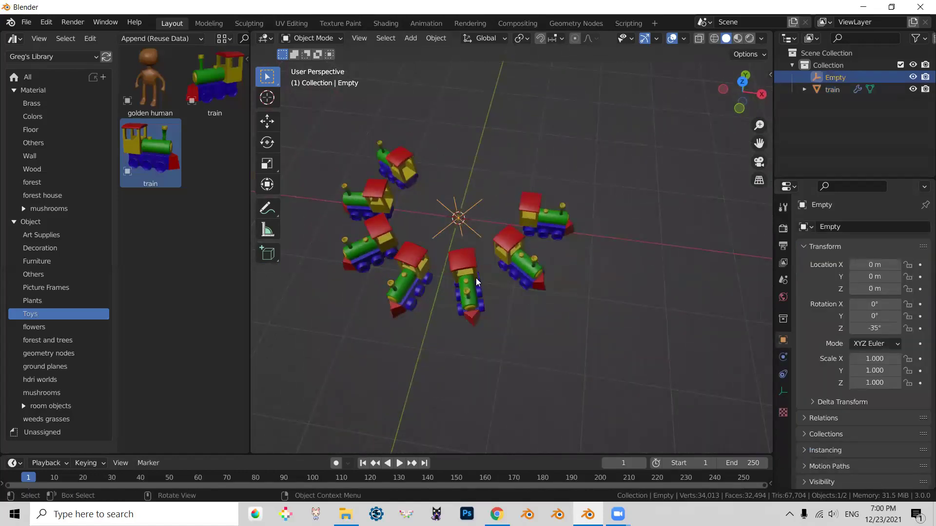
# Step: Enter 360/7 as the Empty's Z rotation in the sidebar, giving 51.4°
pyautogui.press('n')
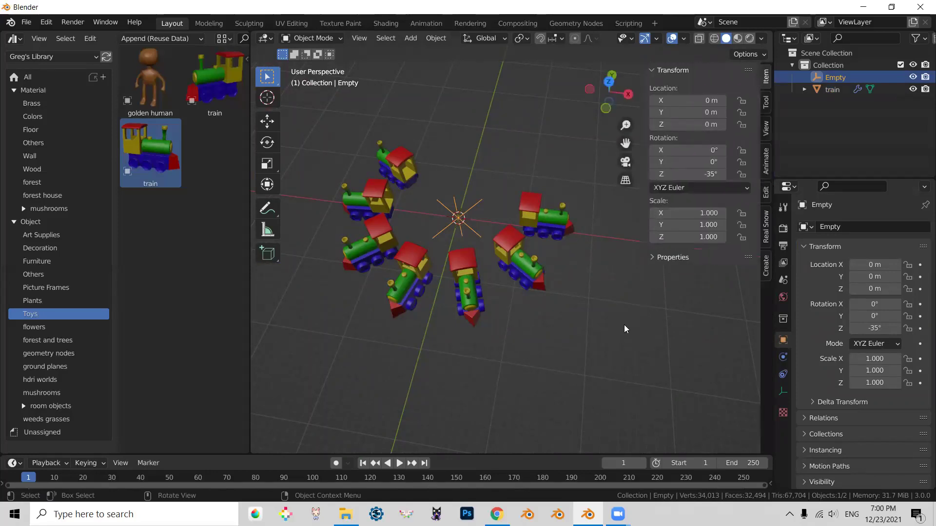
pyautogui.click(688, 174)
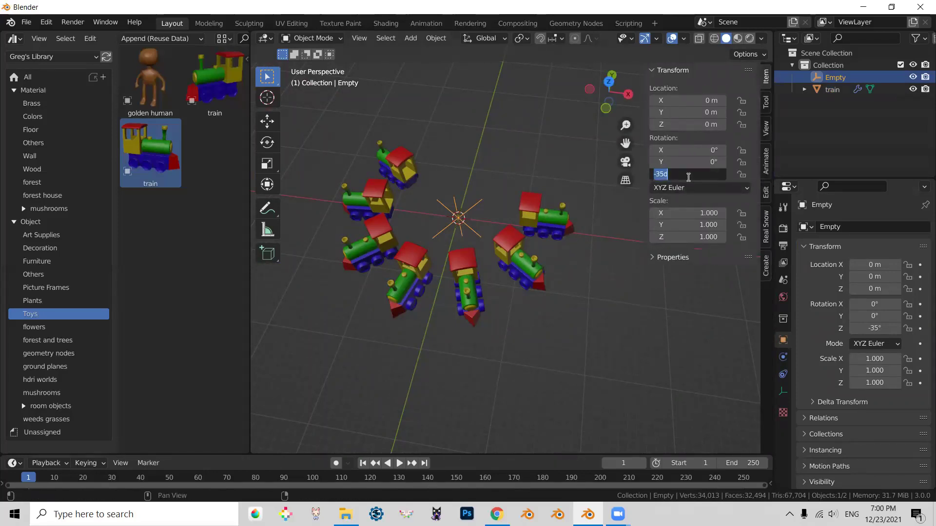
pyautogui.write('3')
pyautogui.write('6')
pyautogui.write('0/')
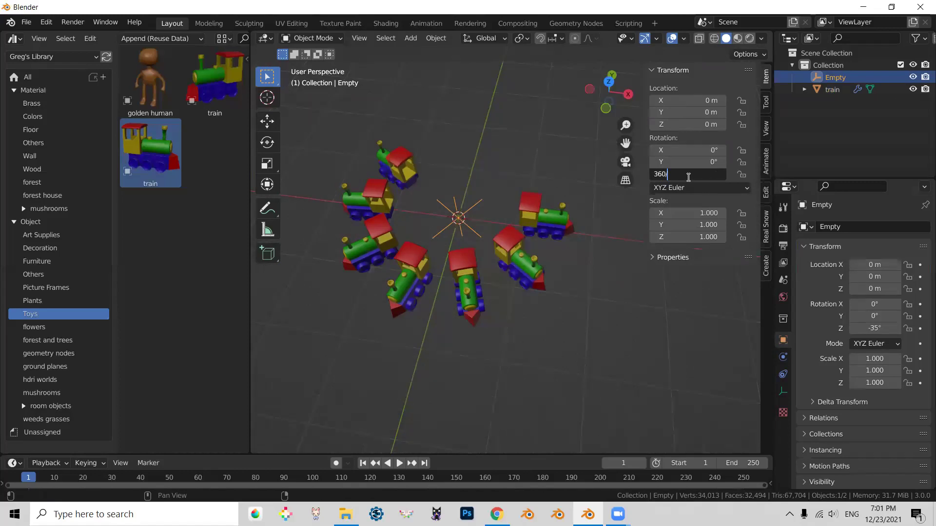
pyautogui.write('7')
pyautogui.press('Return')
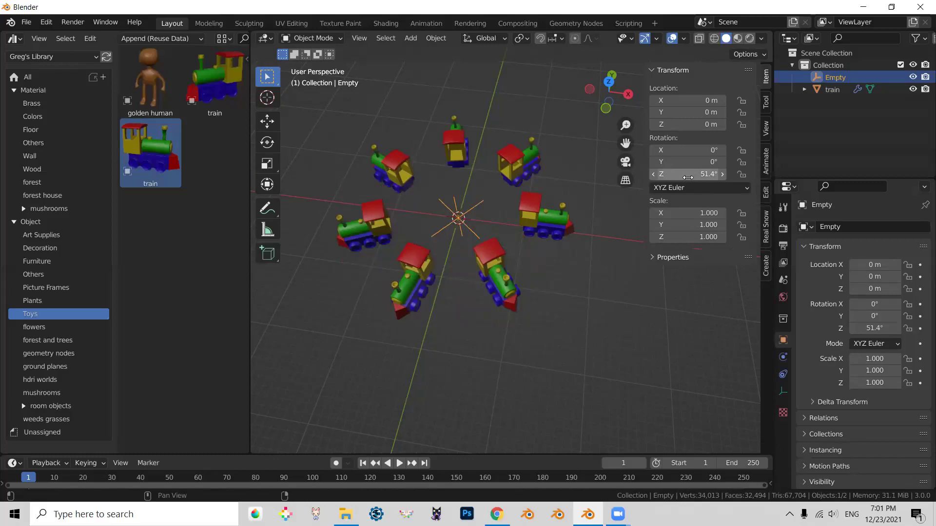
pyautogui.moveTo(531, 212)
pyautogui.mouseDown(button='middle')
pyautogui.moveTo(526, 280)
pyautogui.moveTo(537, 256)
pyautogui.moveTo(506, 286)
pyautogui.mouseUp(button='middle')
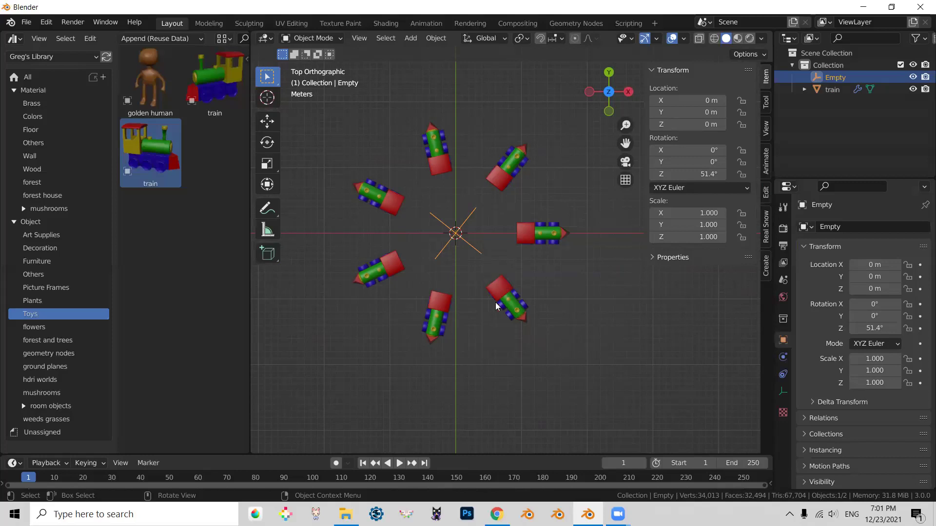
pyautogui.moveTo(495, 303)
pyautogui.mouseDown(button='middle')
pyautogui.moveTo(536, 185)
pyautogui.moveTo(474, 190)
pyautogui.moveTo(475, 218)
pyautogui.moveTo(562, 330)
pyautogui.moveTo(499, 287)
pyautogui.moveTo(535, 315)
pyautogui.mouseUp(button='middle')
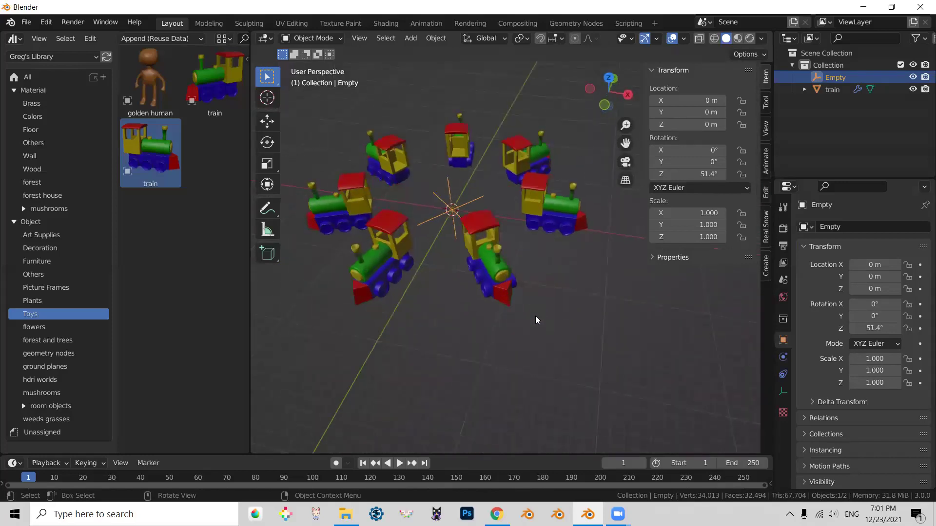